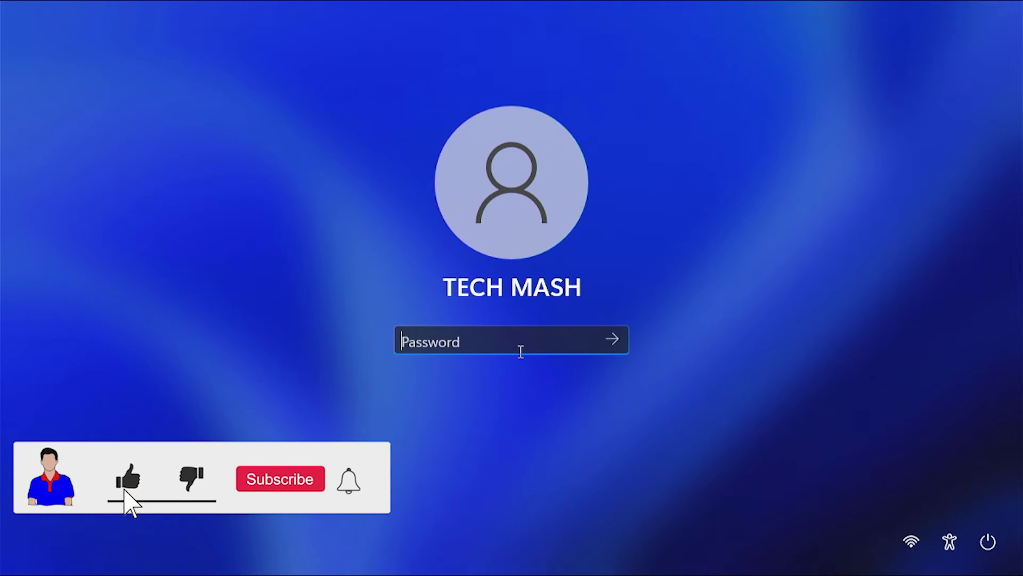
Step: Sign in at the lock screen by entering the account password
type("12345")
key("Return")
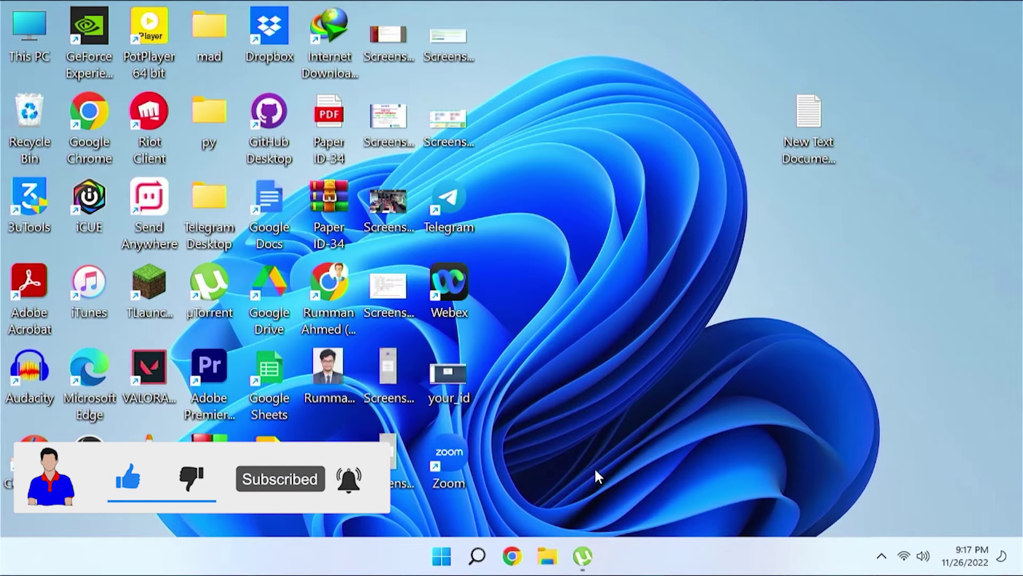
Step: Search for 'sign in o' and open the Sign-in options settings page
left_click(480, 563)
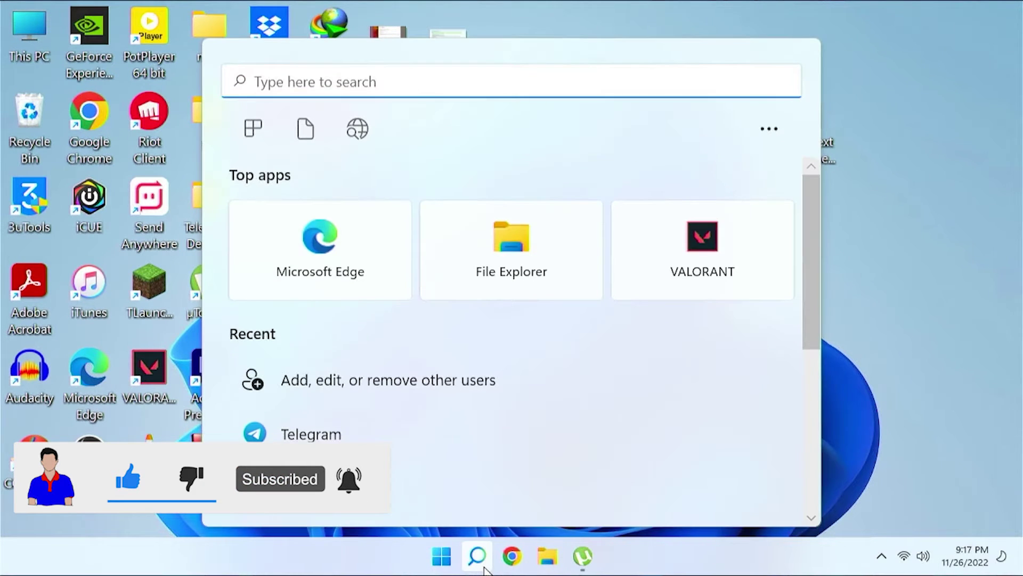
type("sig")
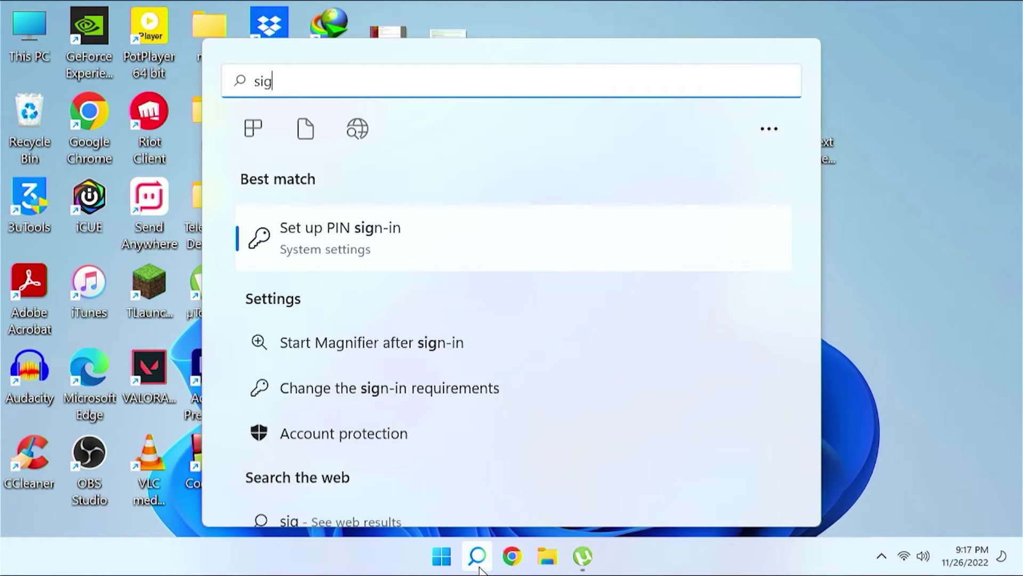
type("n")
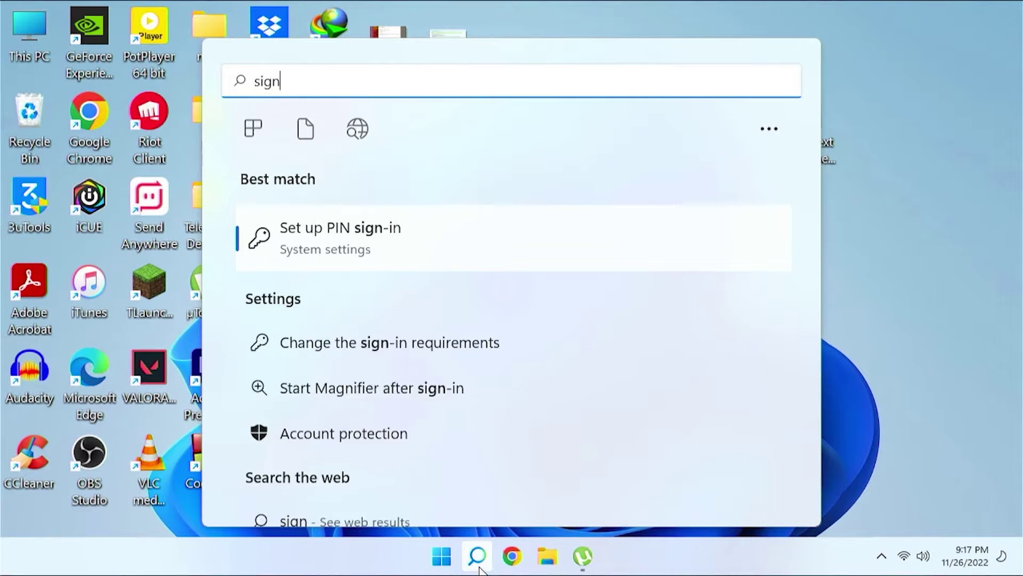
type(" in")
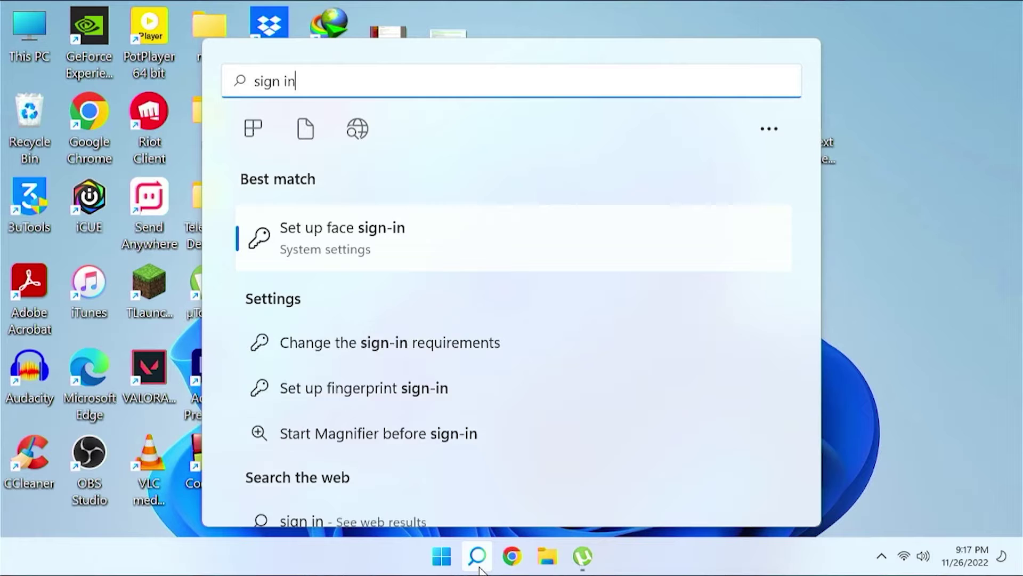
type(" o")
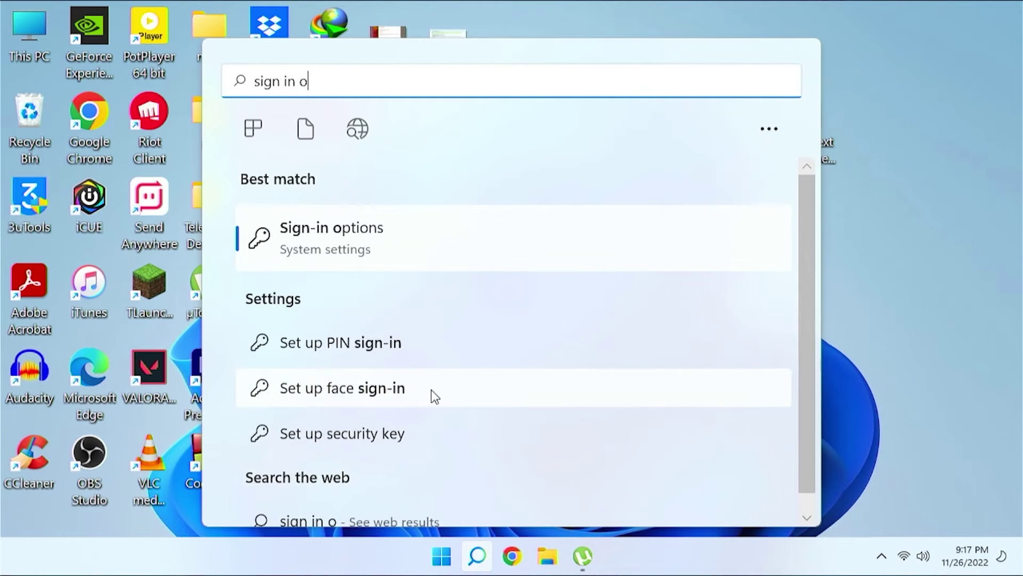
left_click(313, 251)
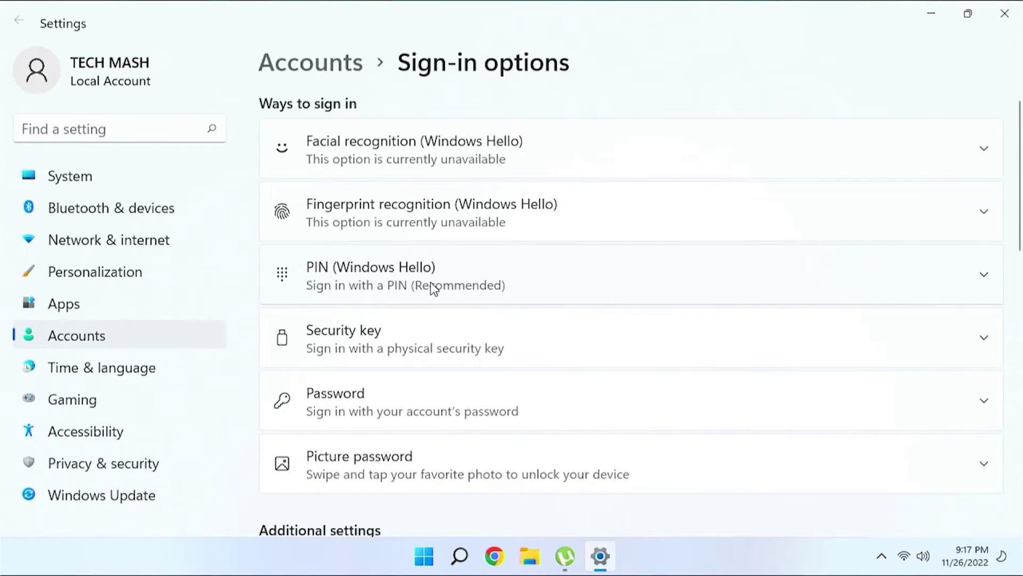
Step: Set 'when should Windows require you to sign in again' to Never, then close Settings
scroll(432, 288, "down", 5)
scroll(435, 289, "down", 2)
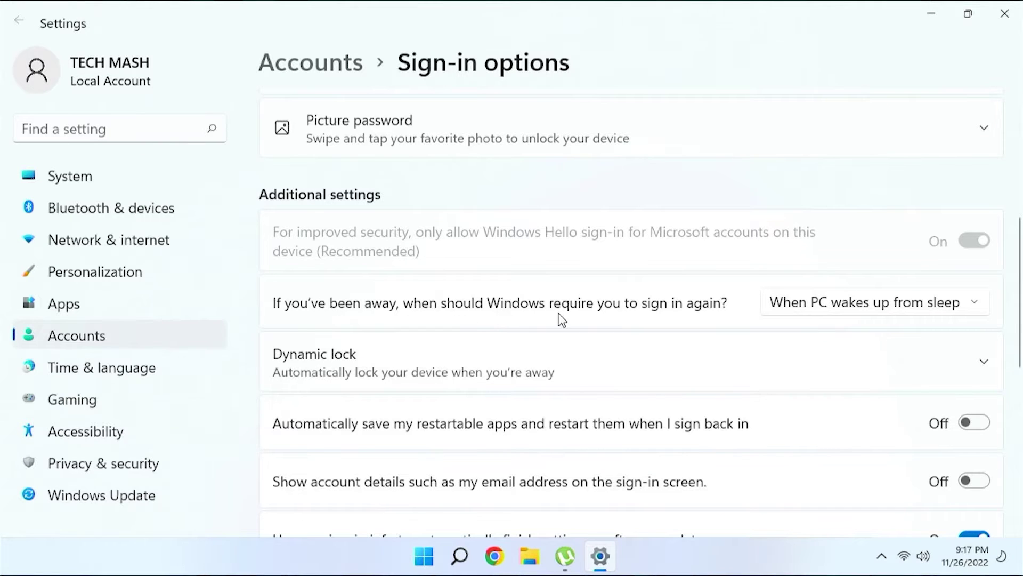
left_click(814, 303)
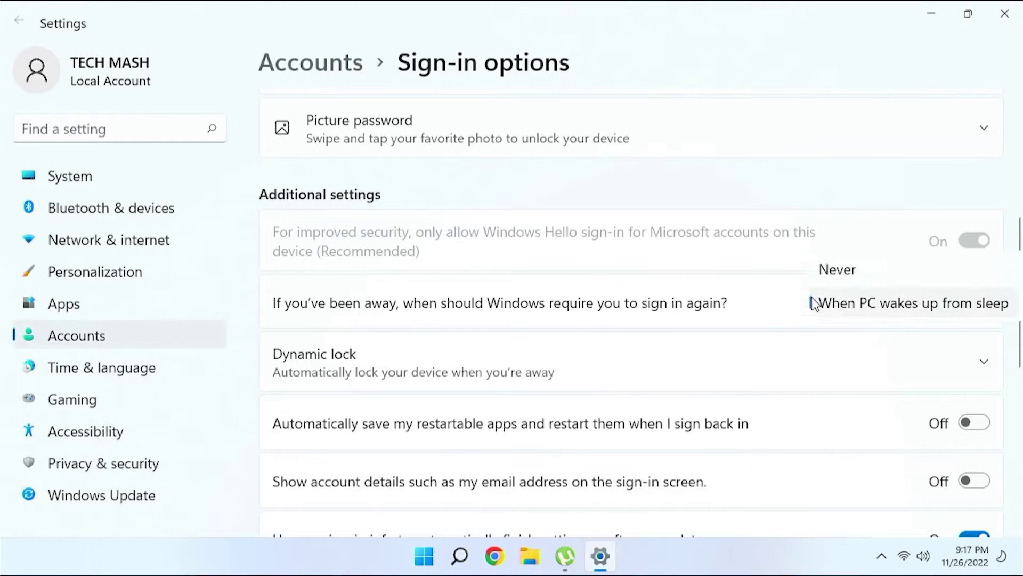
left_click(836, 282)
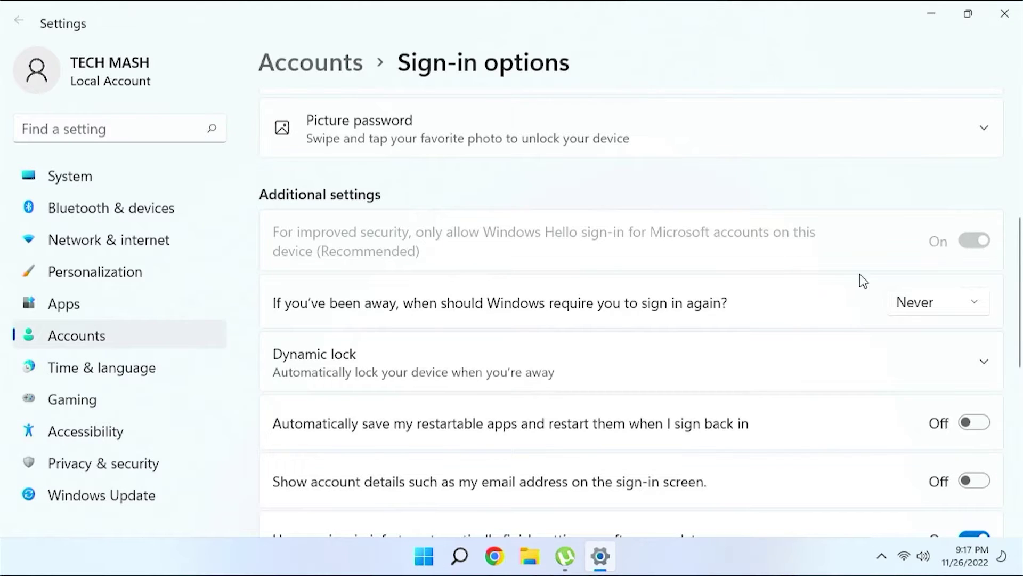
scroll(874, 277, "down", 3)
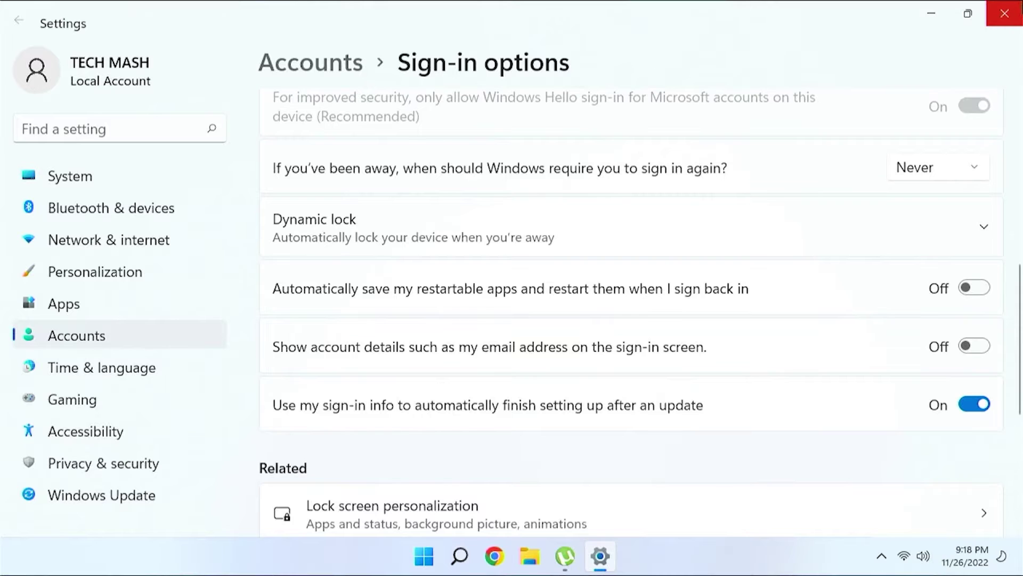
left_click(1004, 13)
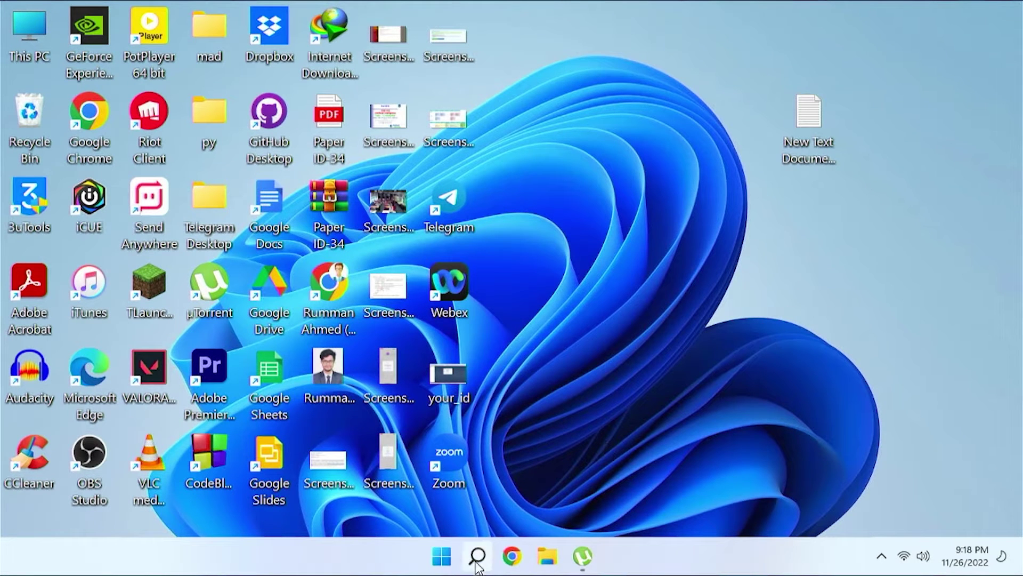
Step: Search 'cmd' and launch Command Prompt with Run as administrator
mouse_move(472, 569)
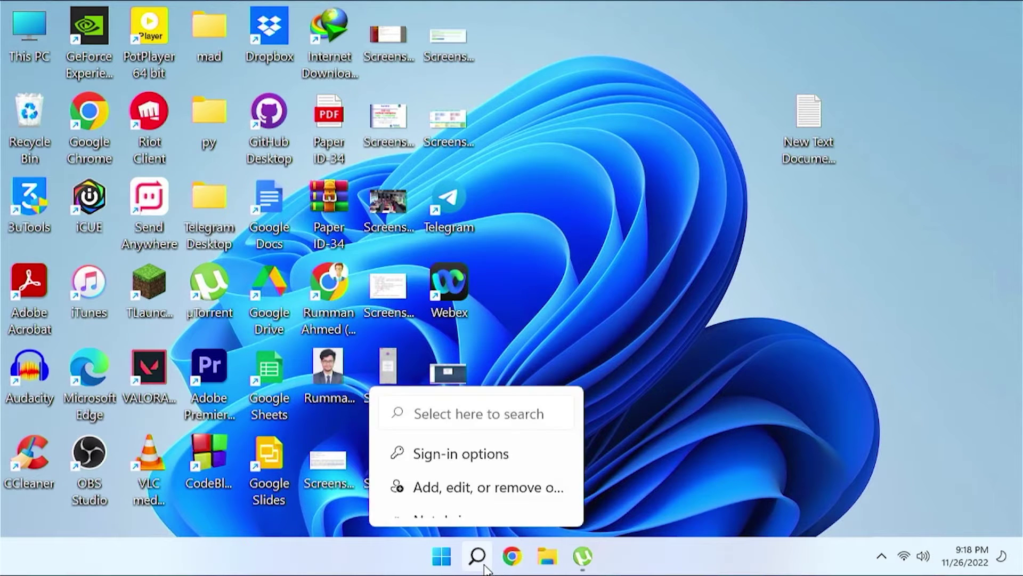
left_click(486, 567)
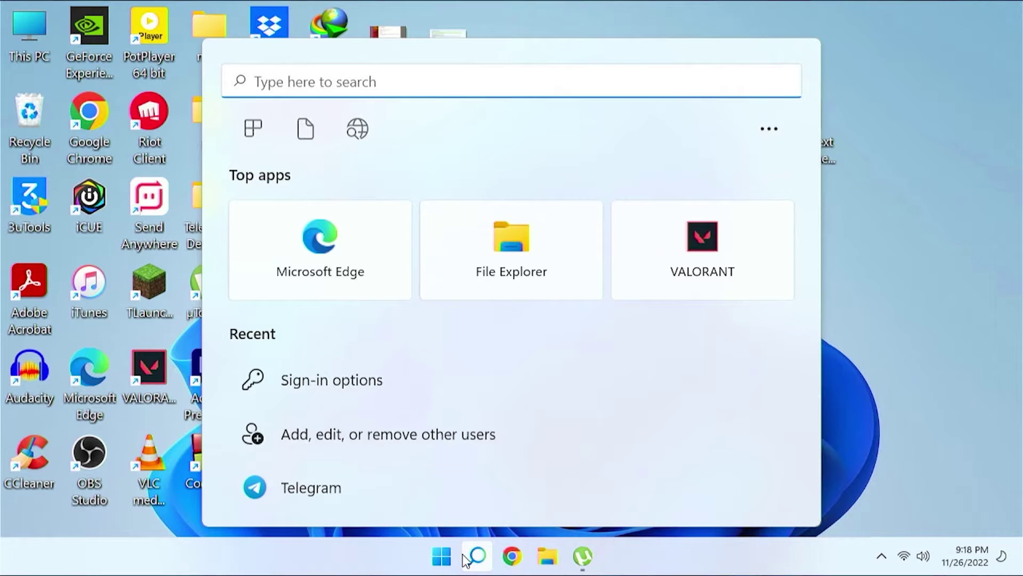
type("cmd")
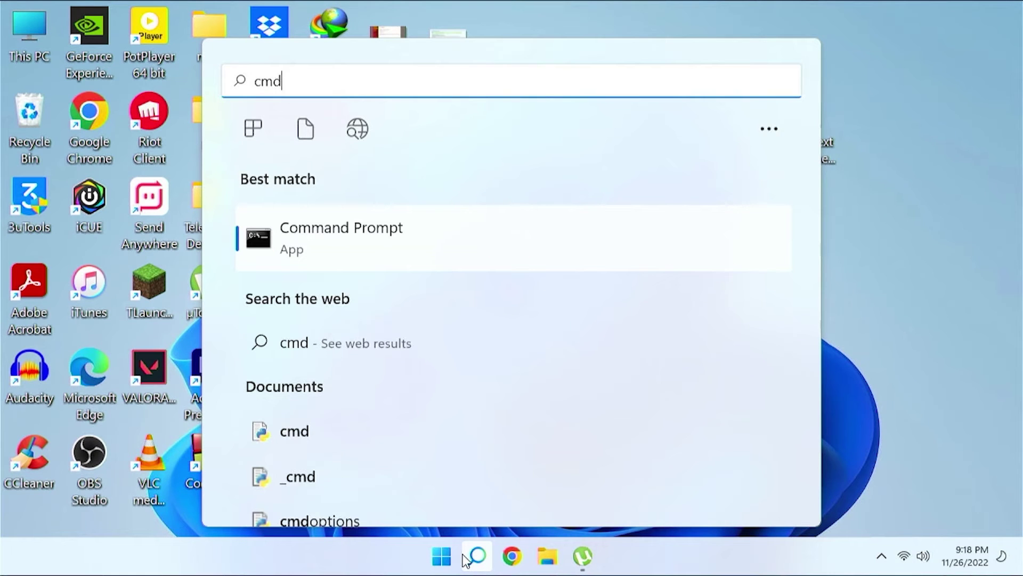
right_click(475, 250)
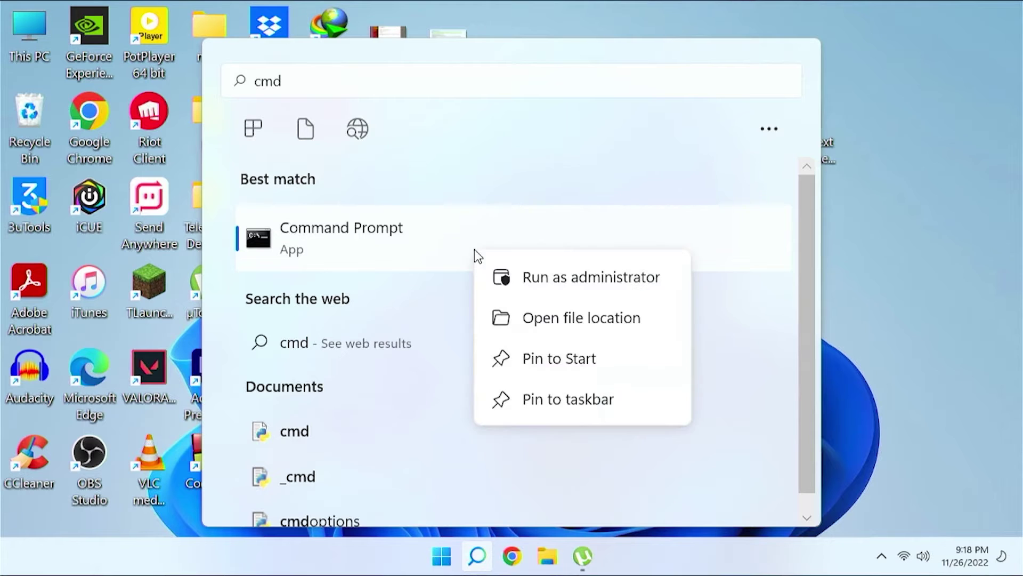
left_click(529, 280)
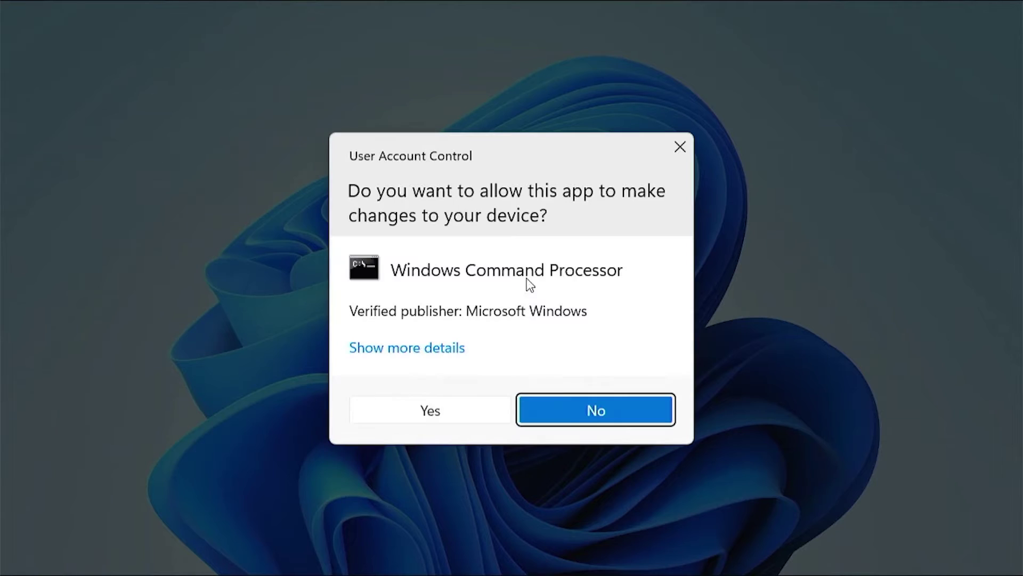
Step: Approve the UAC prompt, then select the full reg add line in the Notepad file and minimize Notepad
left_click(447, 414)
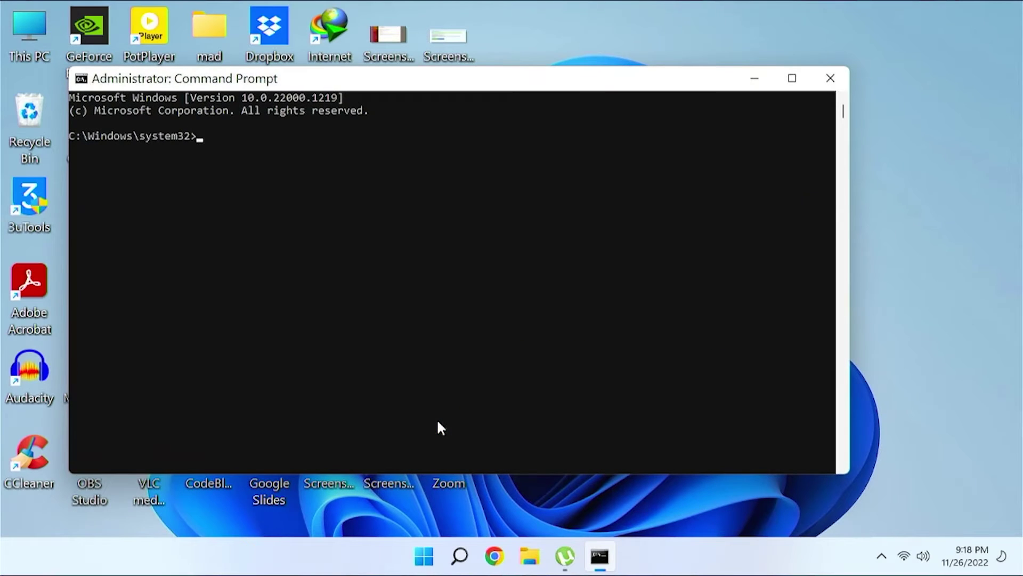
left_click_drag(486, 90, 458, 195)
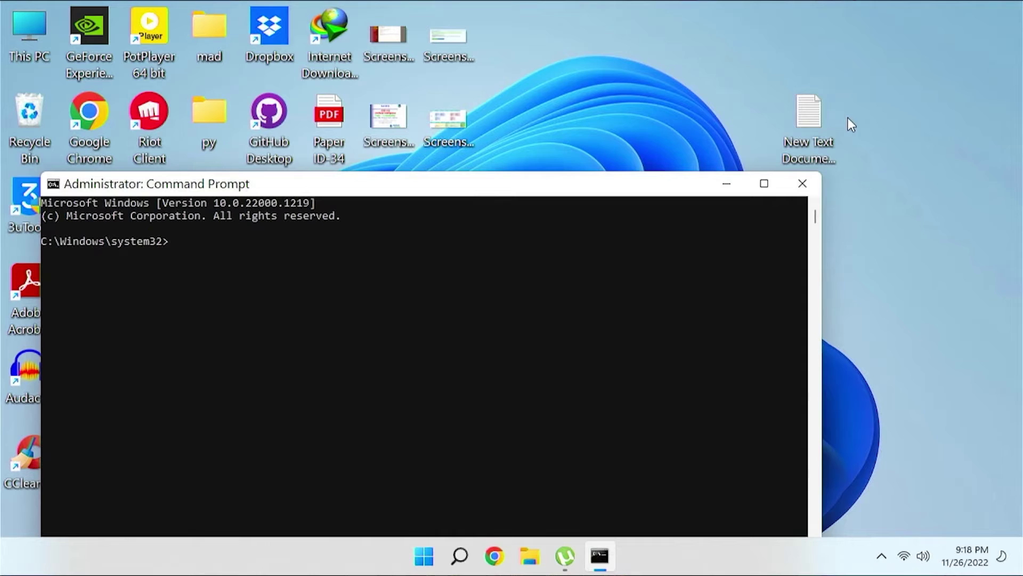
double_click(814, 118)
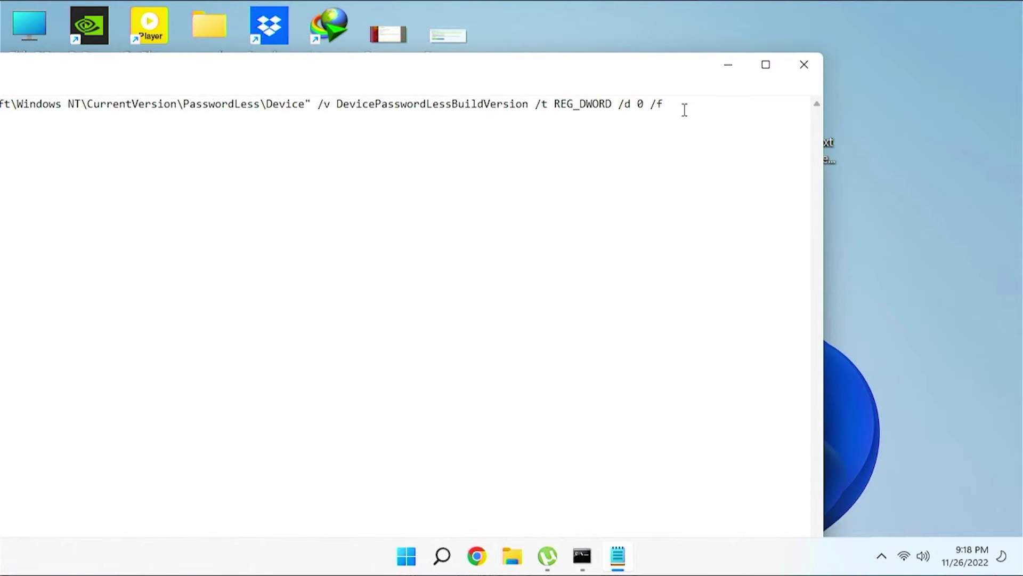
left_click_drag(687, 104, 3, 88)
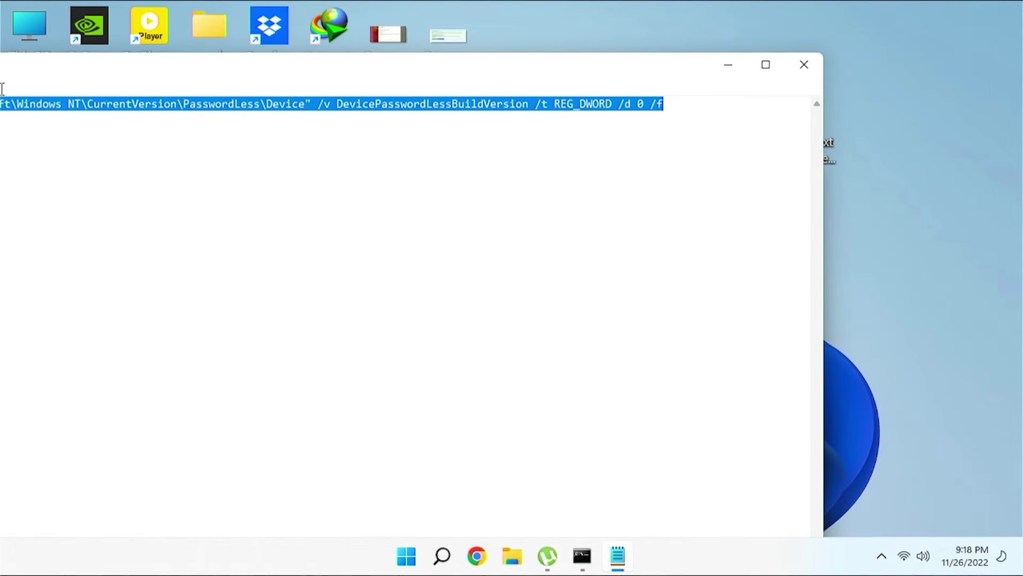
left_click_drag(233, 76, 373, 65)
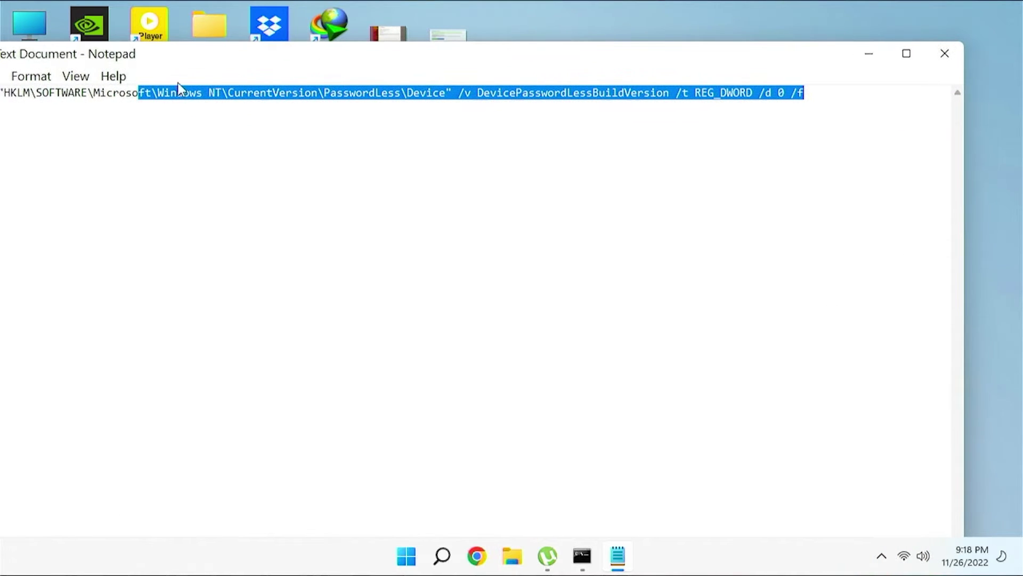
right_click(96, 91)
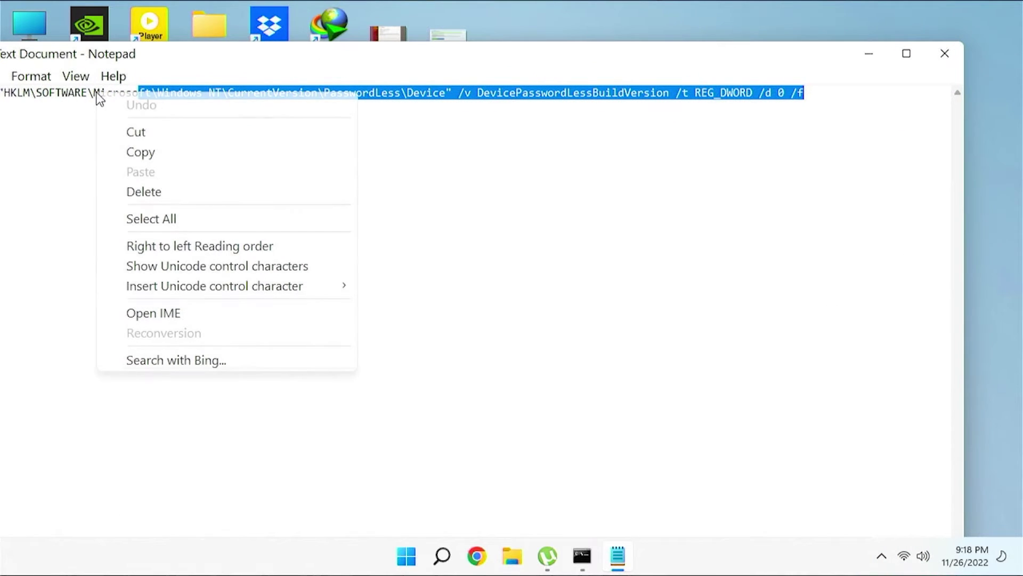
left_click(183, 223)
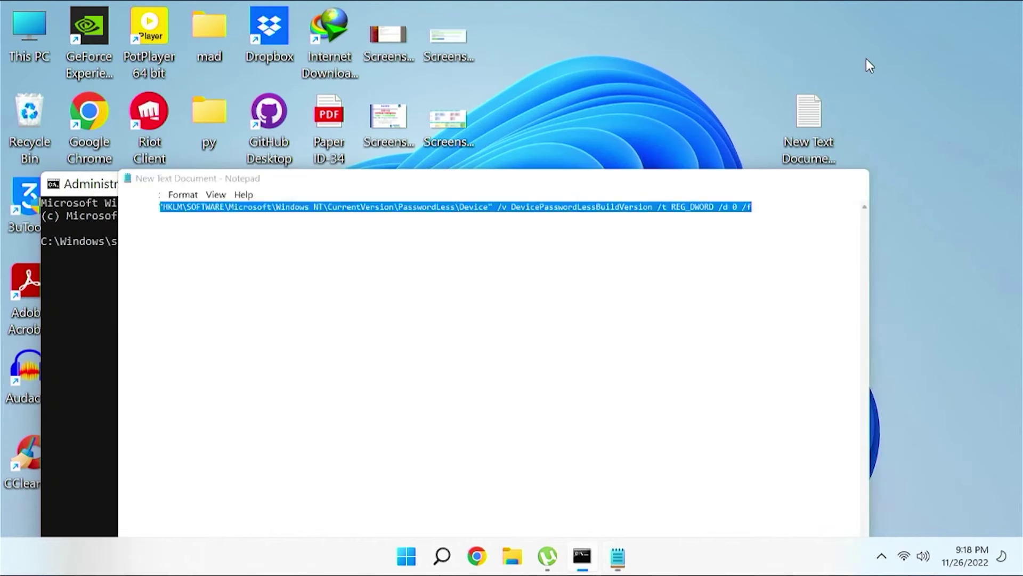
key("super+Down")
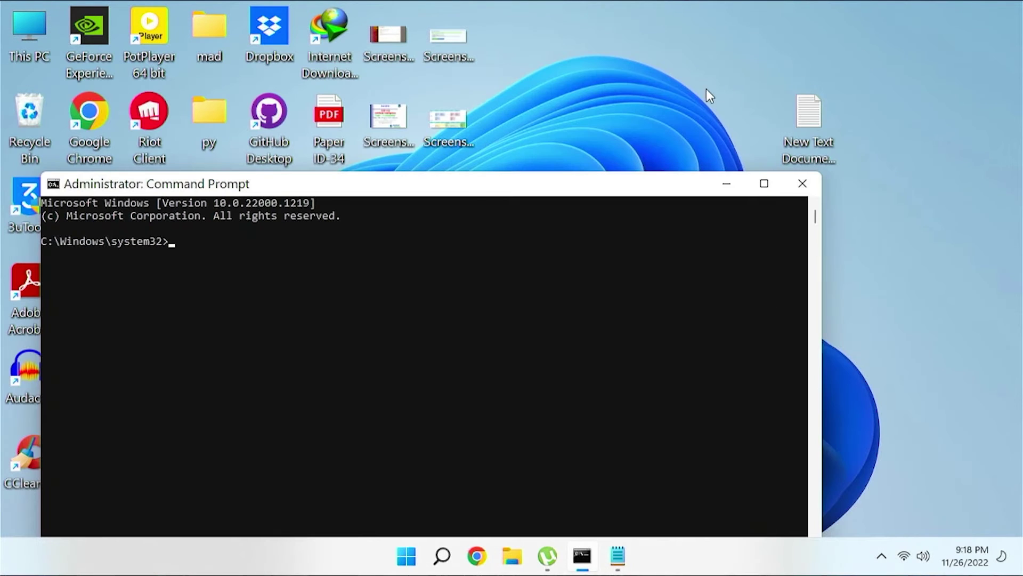
Step: Paste and run the reg ADD command setting DevicePasswordLessBuildVersion to 0, then close Command Prompt
left_click_drag(467, 183, 485, 103)
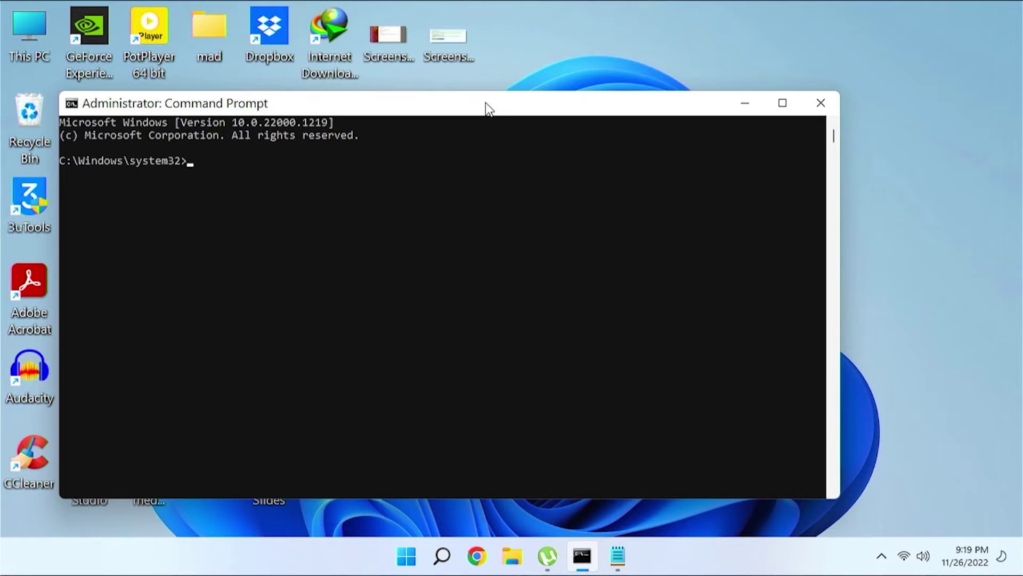
right_click(444, 99)
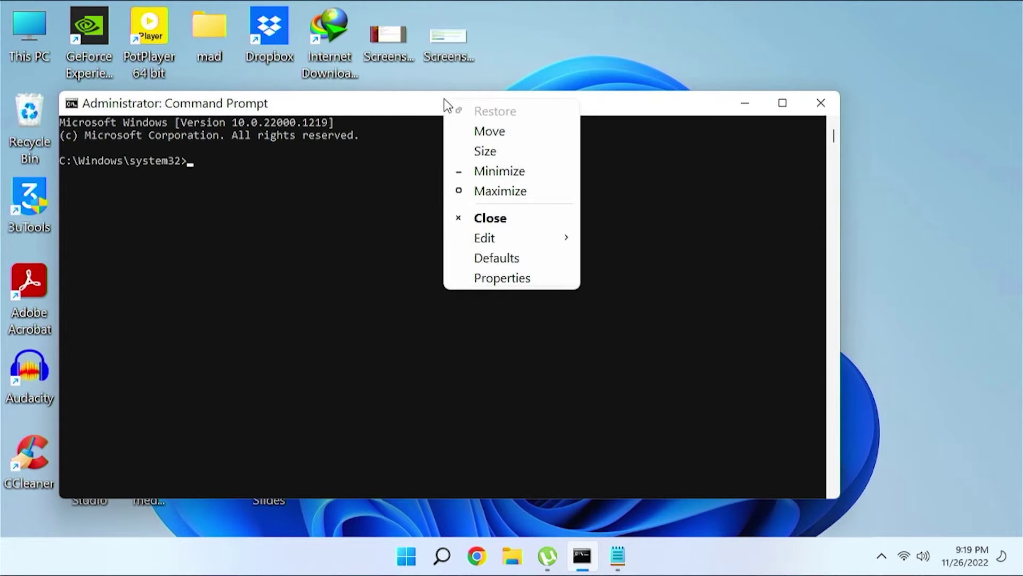
mouse_move(514, 240)
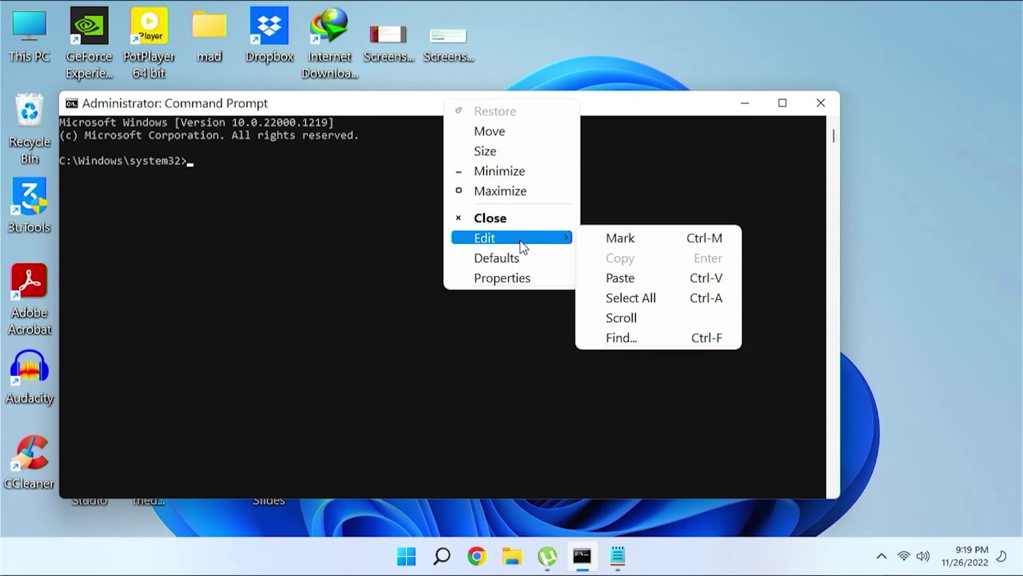
left_click(640, 280)
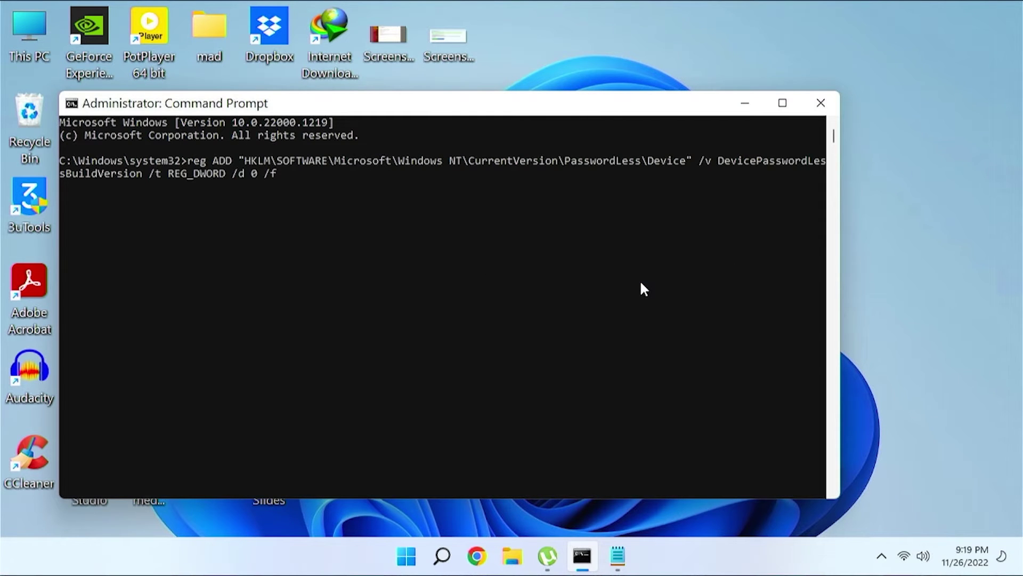
key("Return")
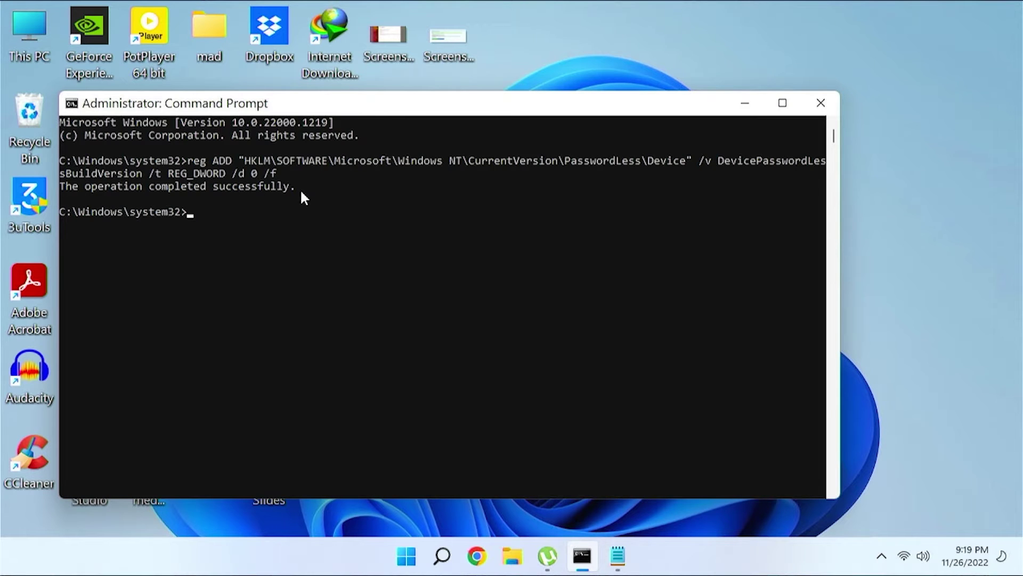
left_click(824, 101)
Step: Restart the PC and sign back in with the account password
left_click(424, 555)
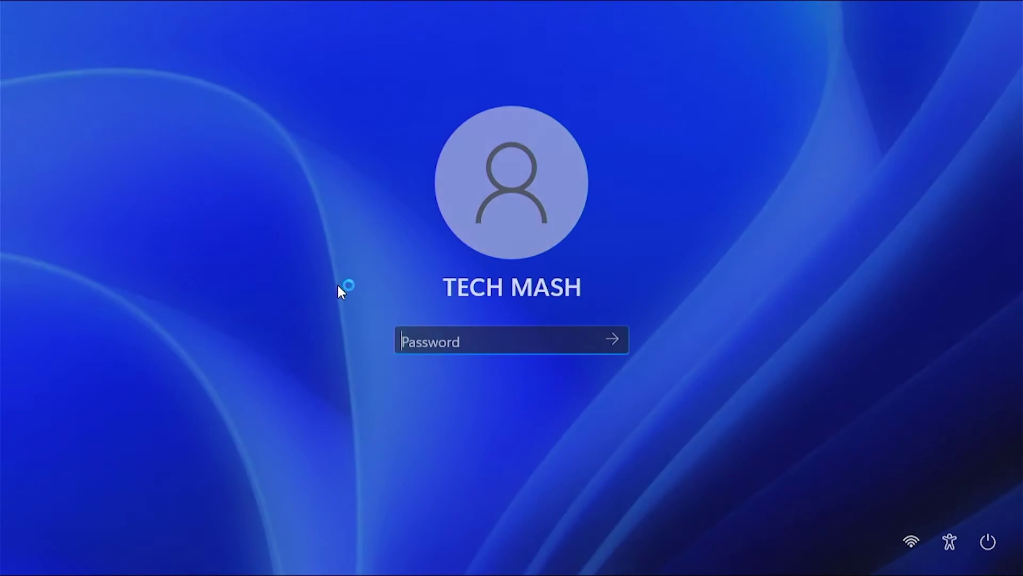
type("*****")
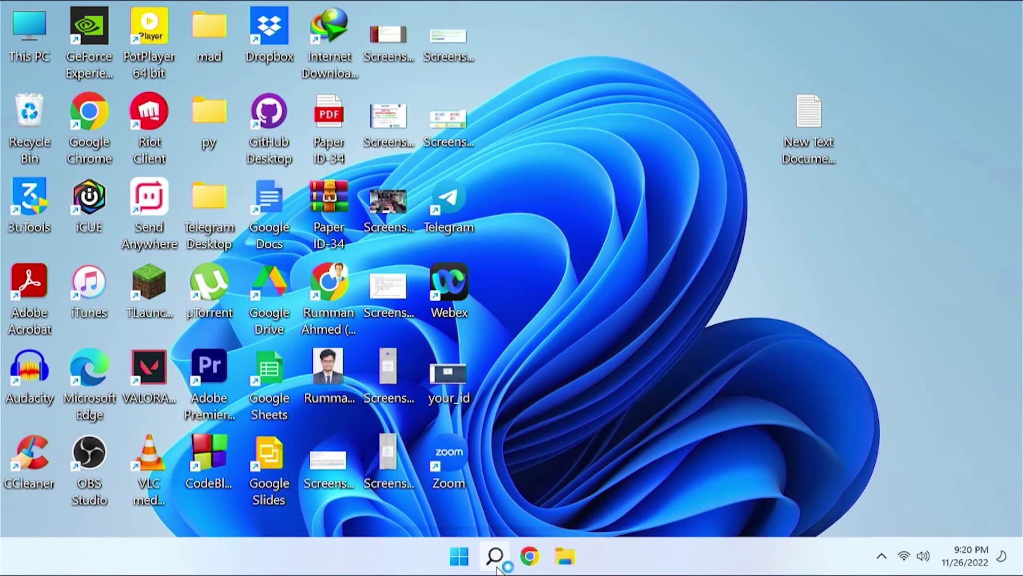
Step: Search 'netplwiz' and open the User Accounts dialog
left_click(498, 566)
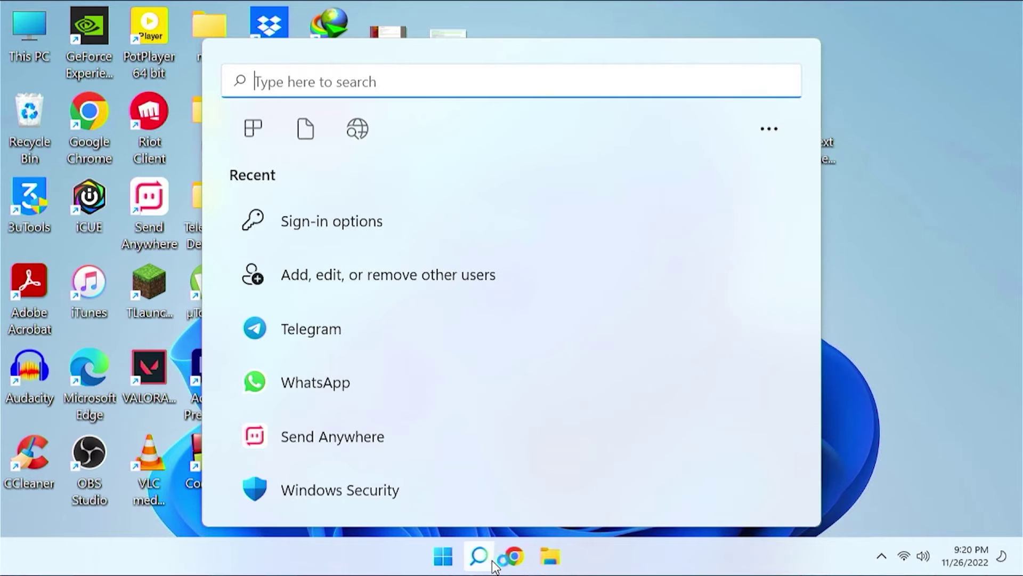
type("netp")
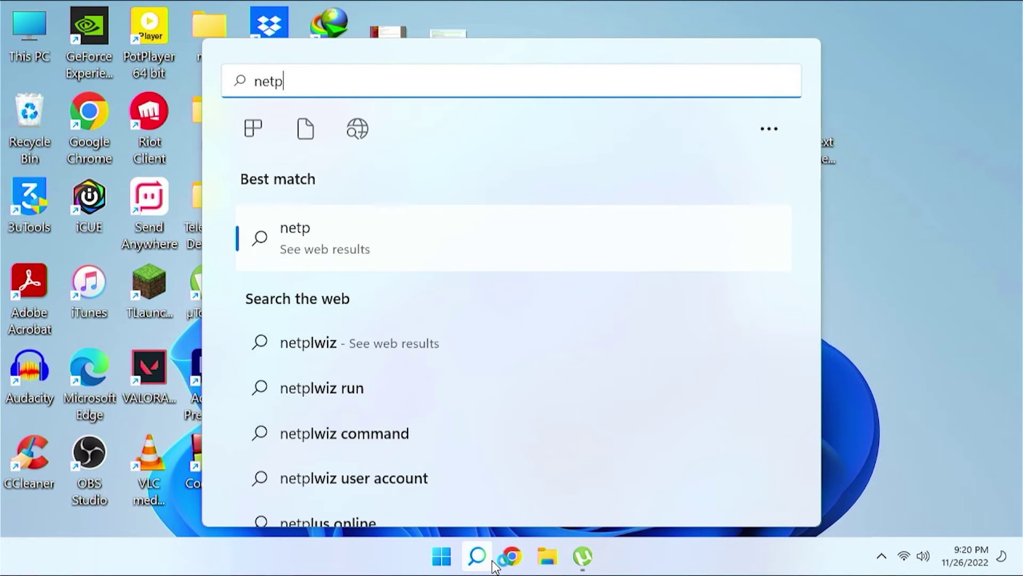
type("lwiz")
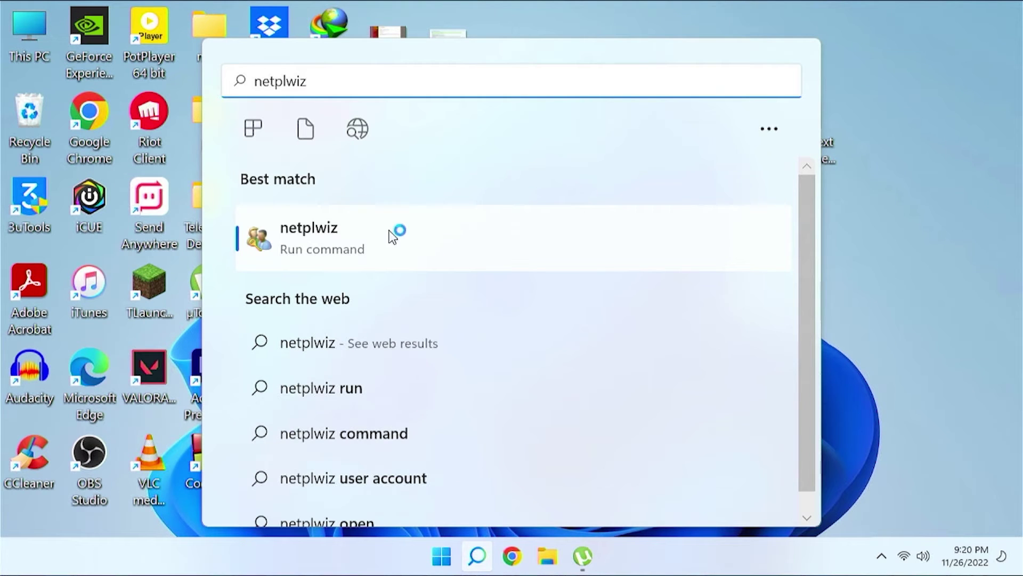
left_click(328, 244)
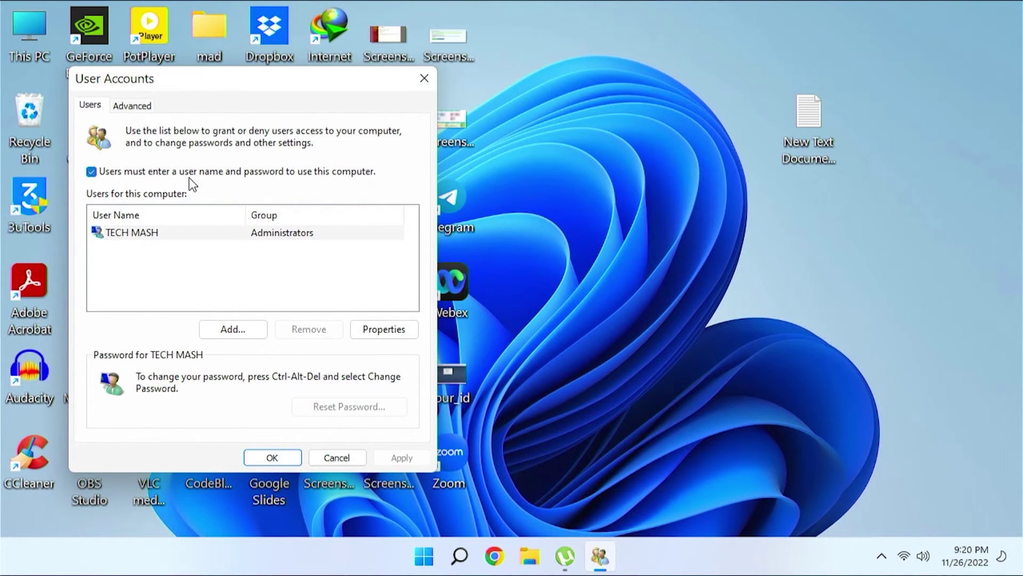
Step: Uncheck 'Users must enter a user name and password', enter and confirm the account password, and save
left_click(92, 171)
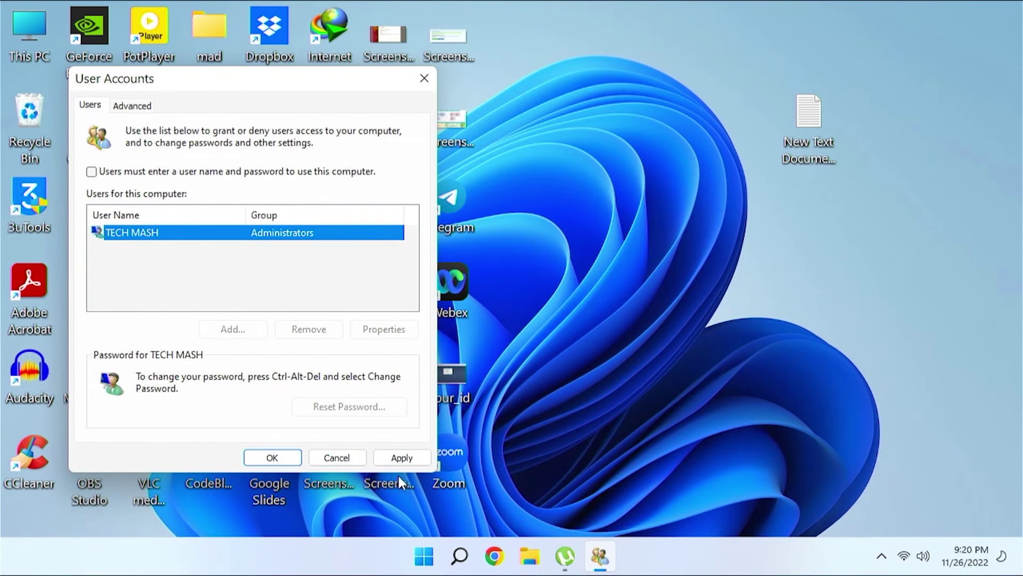
left_click(397, 460)
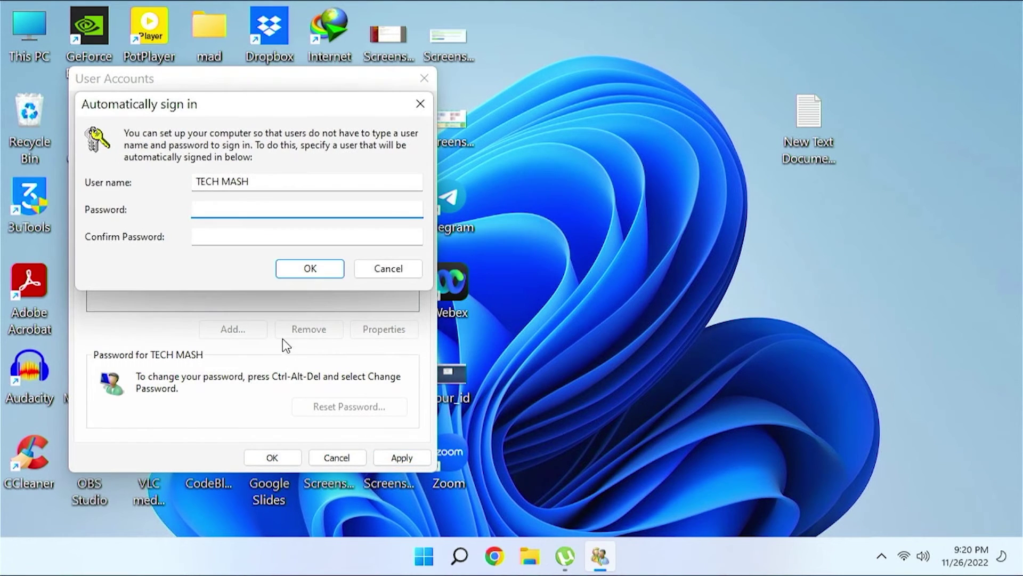
type("*****")
left_click(216, 236)
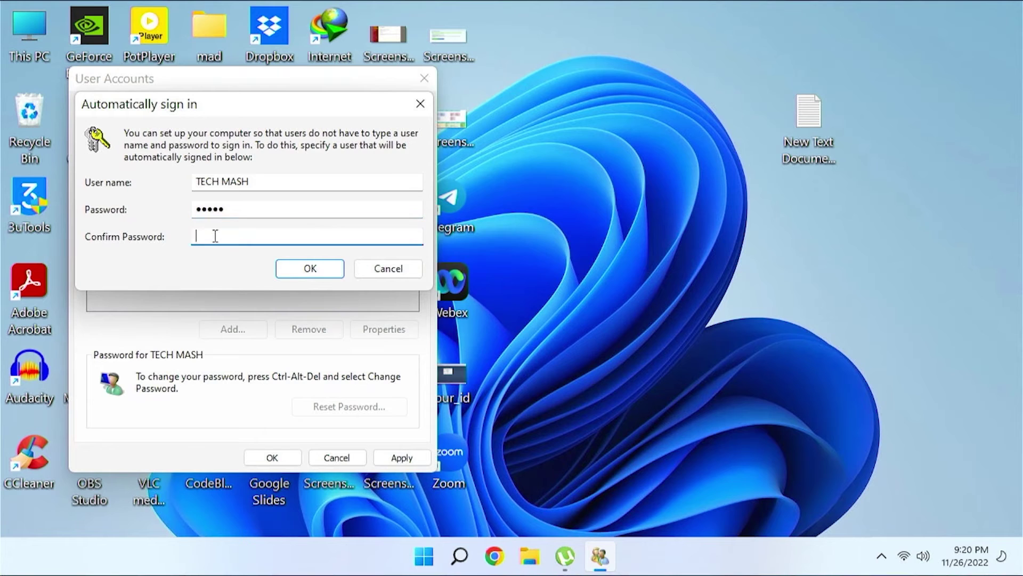
type("*****")
left_click(310, 271)
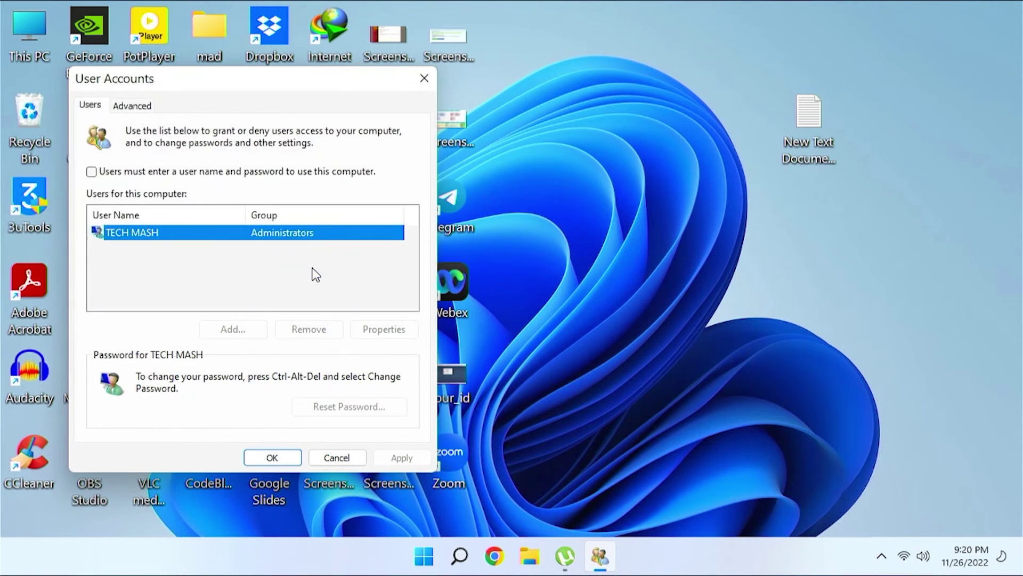
left_click(269, 460)
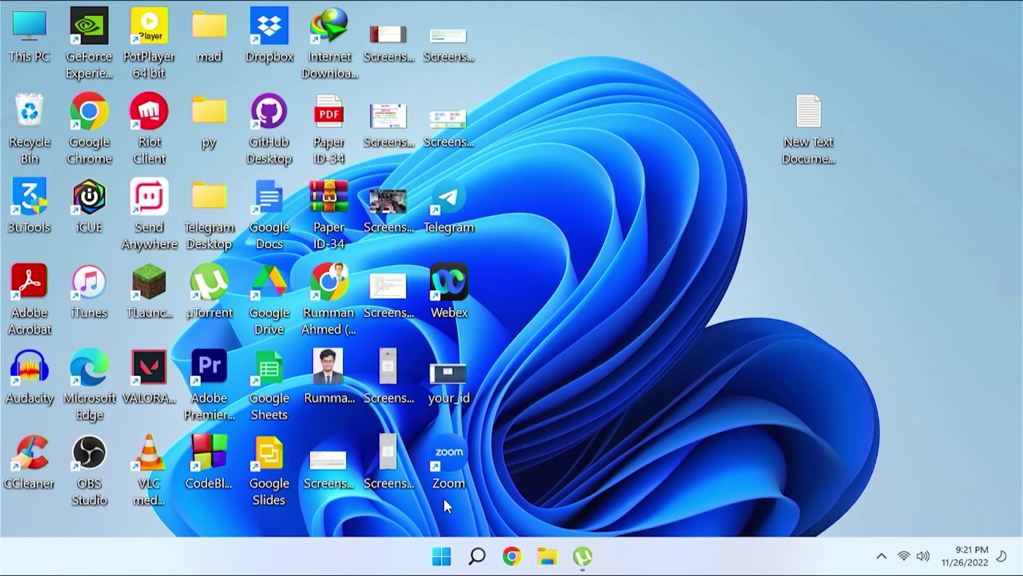
Step: Bring up the Start menu's power options showing Sleep, Shut down and Restart
left_click(438, 558)
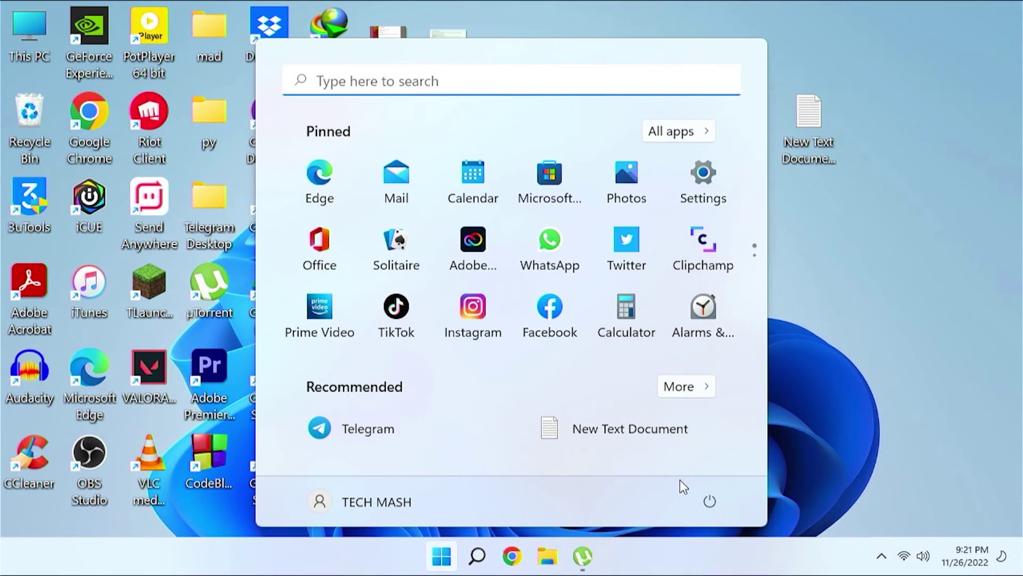
left_click(709, 501)
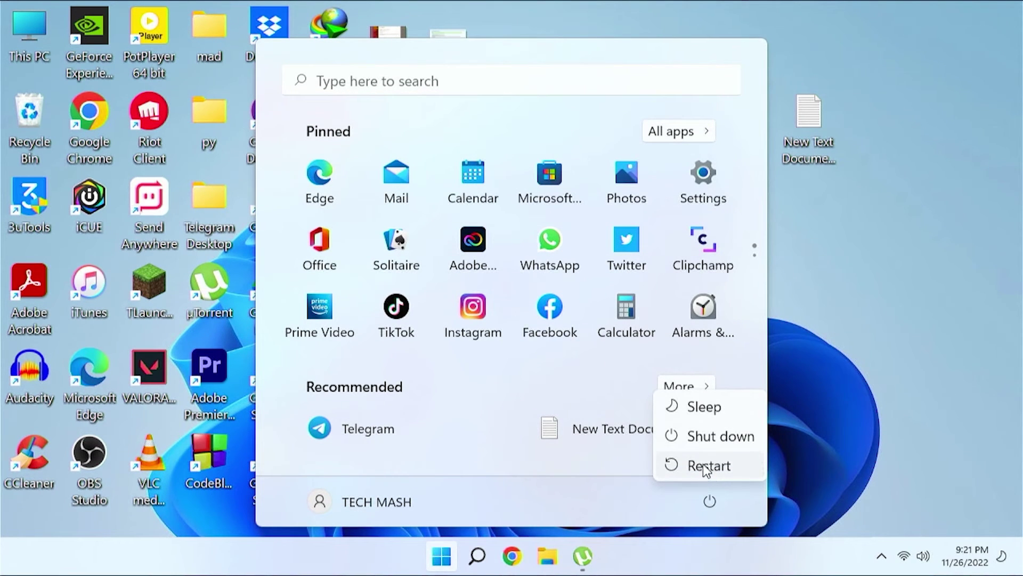